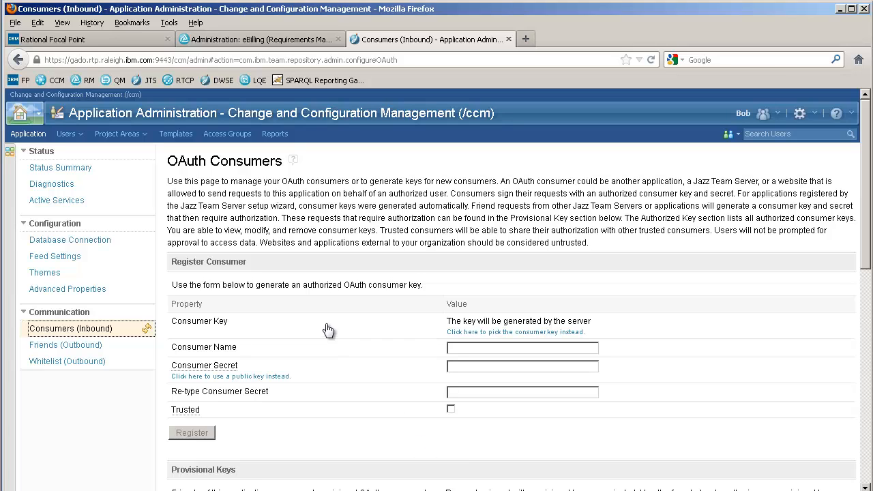
Fill in a trusted OAuth consumer registration with the name FocalPoint, entering and re-entering the consumer secret.
{"action": "left_click", "coordinate": [481, 348]}
{"action": "type", "text": "FocalPoint"}
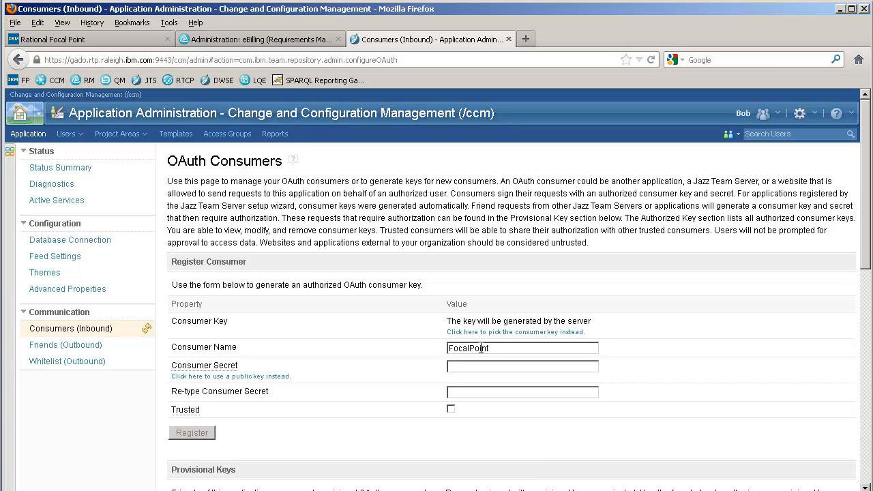
{"action": "type", "text": "test"}
{"action": "key", "text": "Tab"}
{"action": "type", "text": "test"}
Examine the properties of the authorized consumer key FP_RTC, close them without changes, and return to the registration form.
{"action": "scroll", "coordinate": [612, 230], "scroll_direction": "down", "scroll_amount": 10}
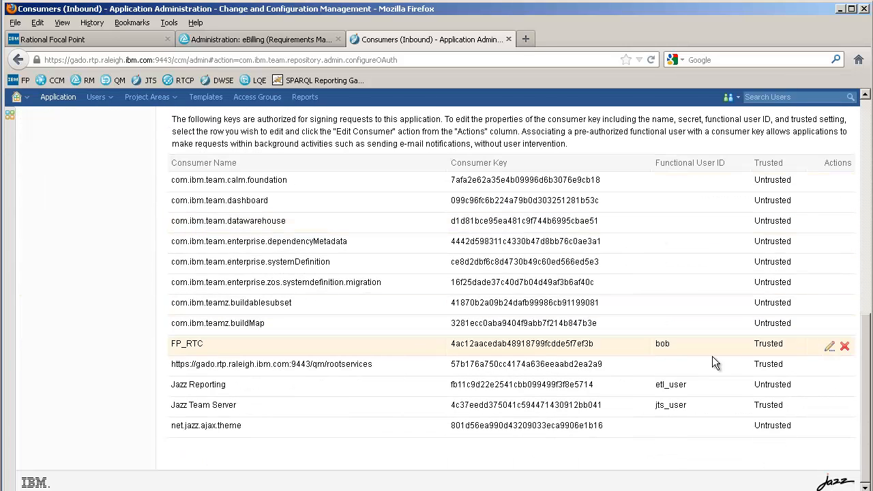
{"action": "left_click", "coordinate": [830, 347]}
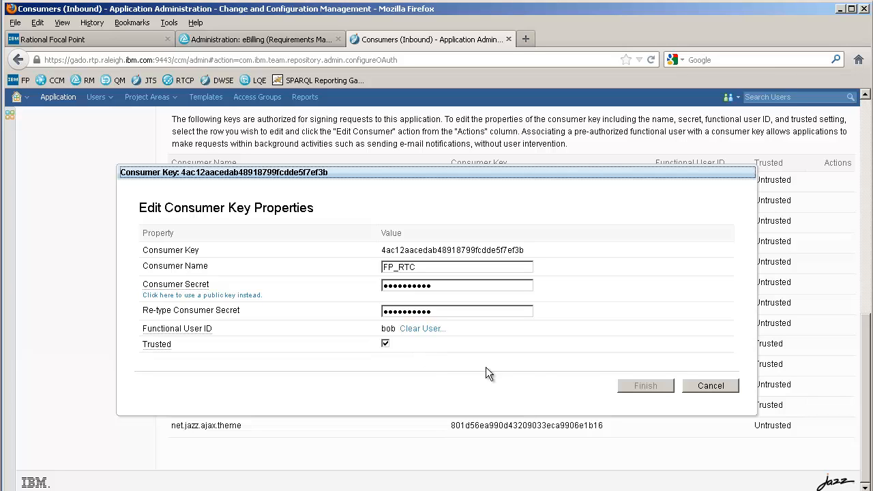
{"action": "left_click", "coordinate": [704, 385]}
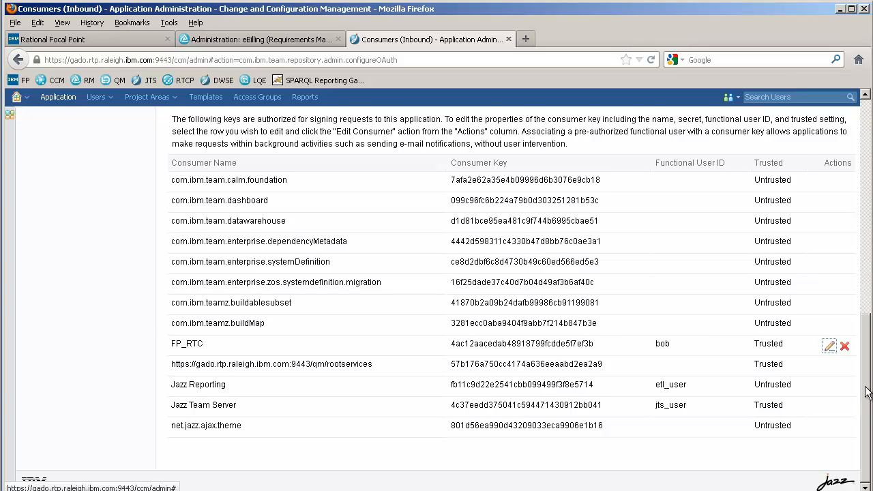
{"action": "left_click_drag", "start_coordinate": [868, 387], "coordinate": [858, 188]}
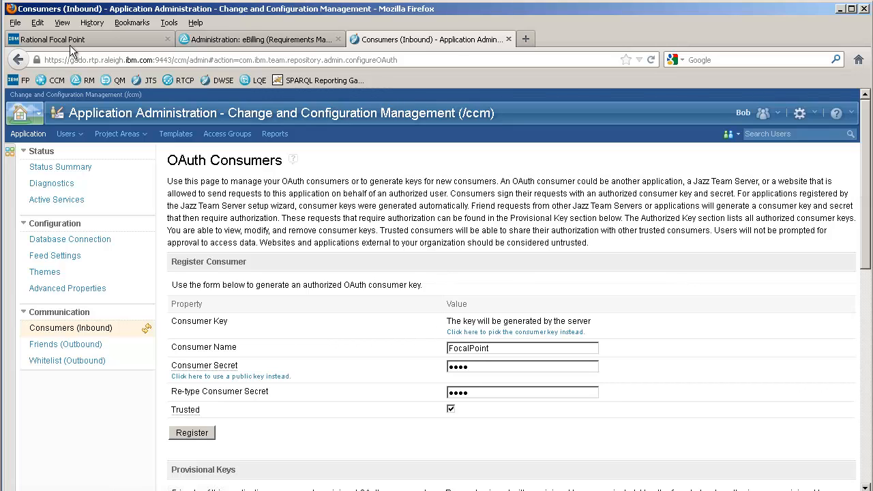
Switch to Rational Focal Point and open its outbound friends list.
{"action": "left_click", "coordinate": [80, 39]}
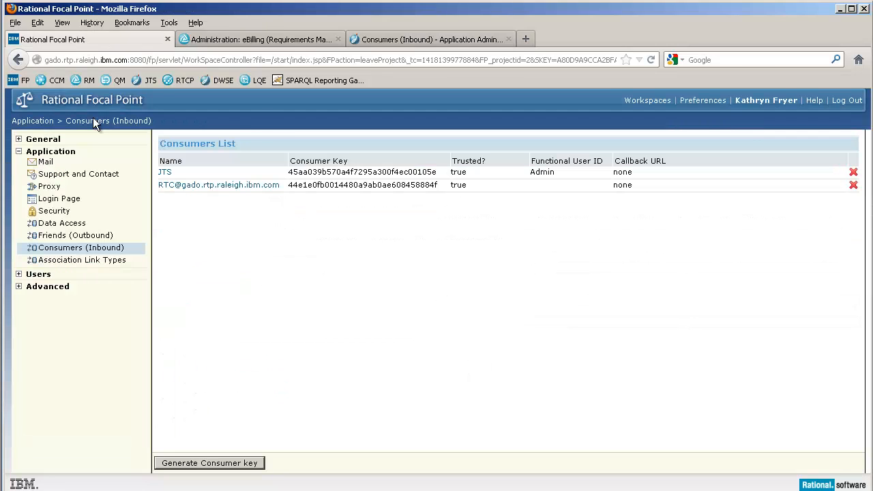
{"action": "left_click", "coordinate": [92, 239]}
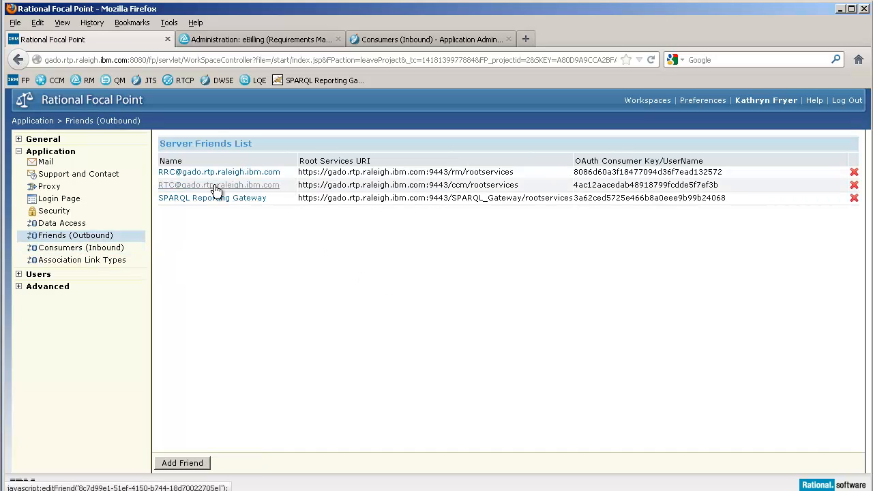
{"action": "left_click", "coordinate": [184, 464]}
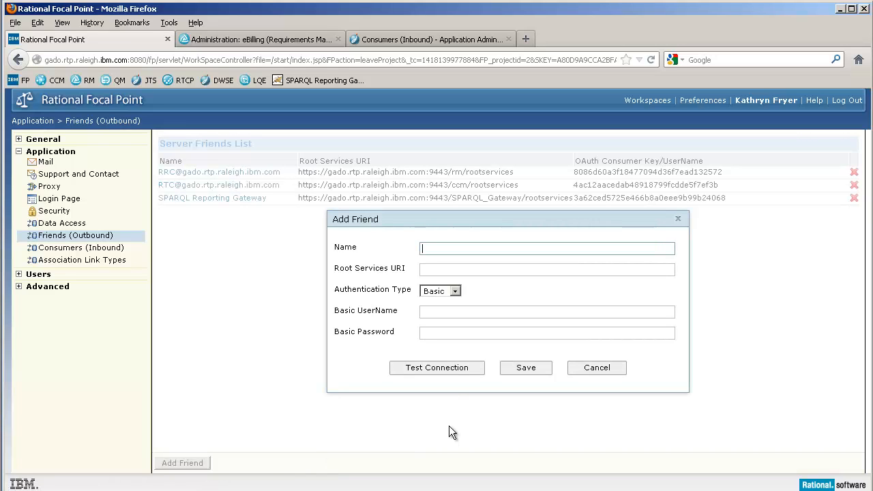
{"action": "left_click", "coordinate": [425, 271]}
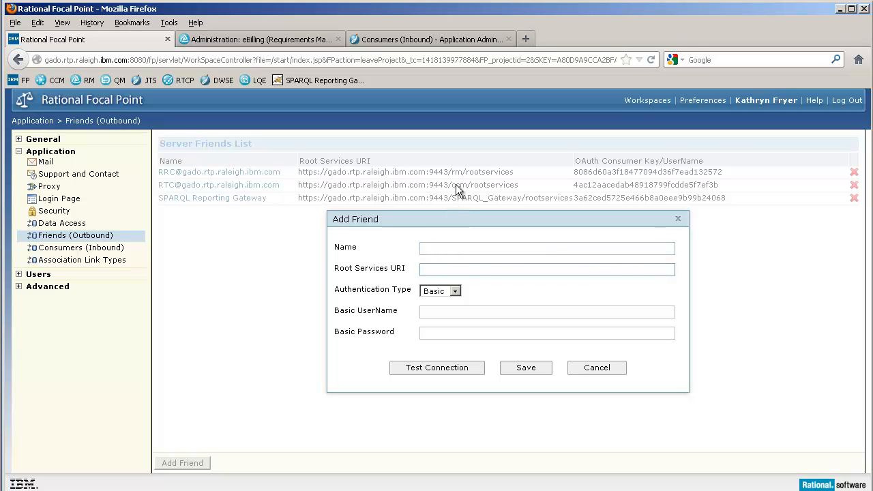
{"action": "left_click", "coordinate": [450, 292]}
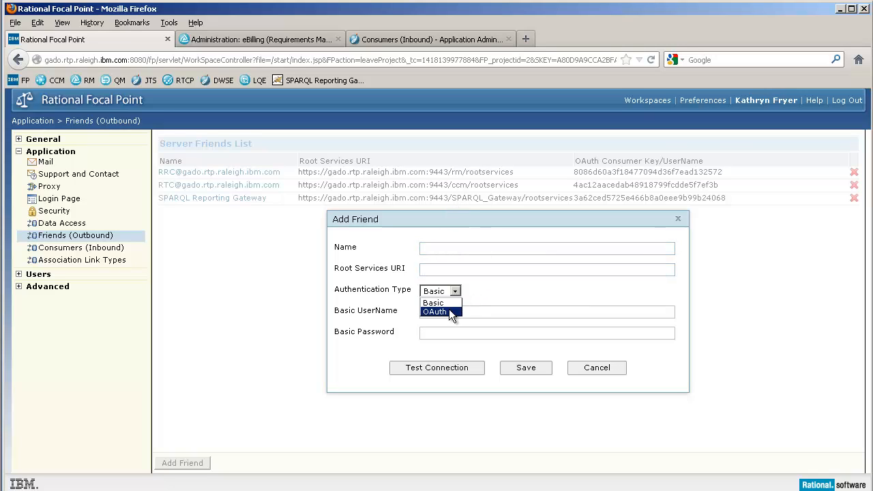
{"action": "left_click", "coordinate": [449, 309]}
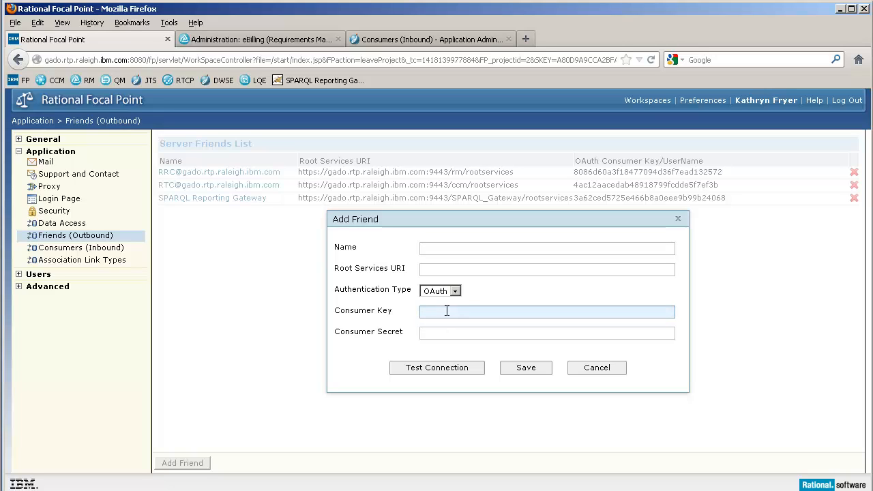
{"action": "left_click", "coordinate": [448, 334]}
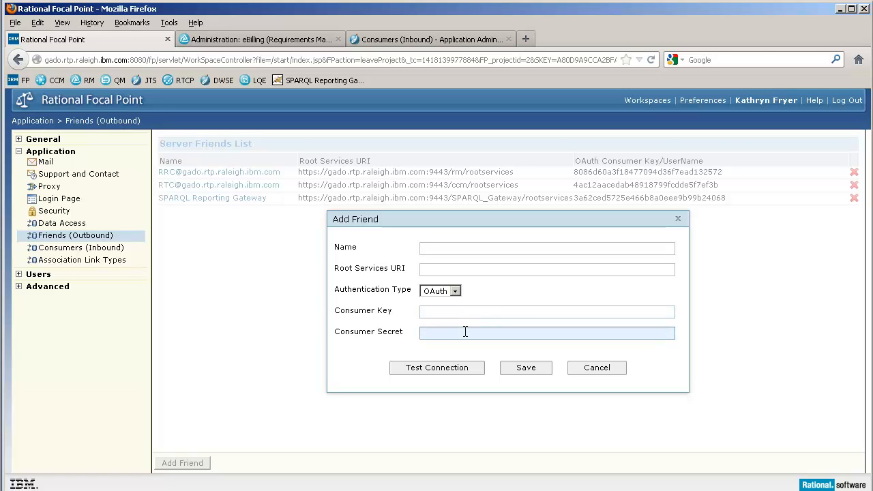
{"action": "left_click", "coordinate": [614, 369]}
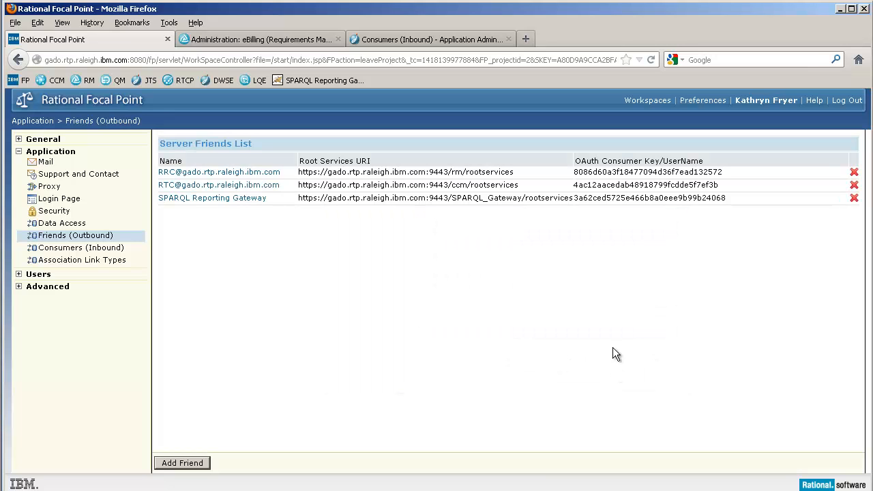
Open the existing RTC server friend, test its connection, and close it without saving.
{"action": "left_click", "coordinate": [259, 185]}
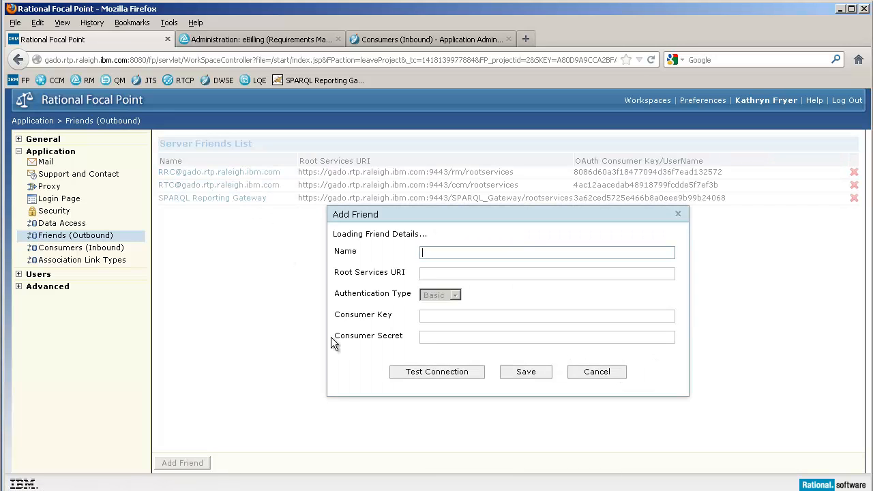
{"action": "left_click", "coordinate": [453, 371]}
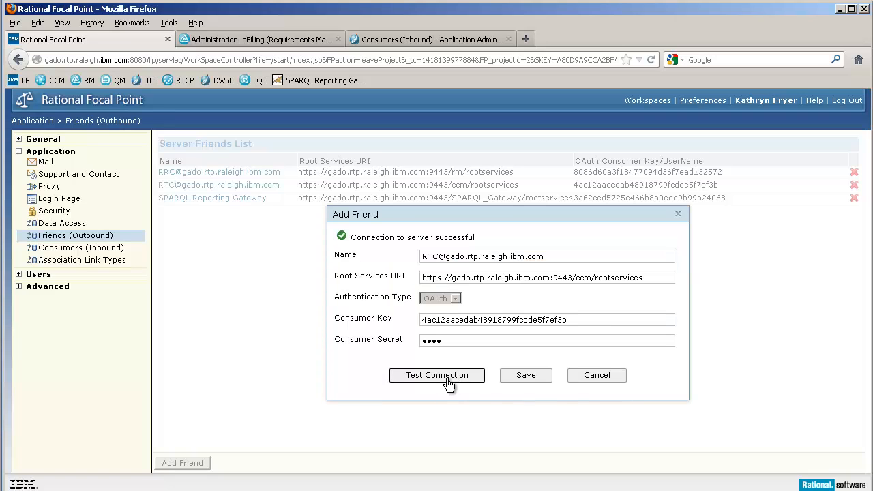
{"action": "left_click", "coordinate": [592, 380]}
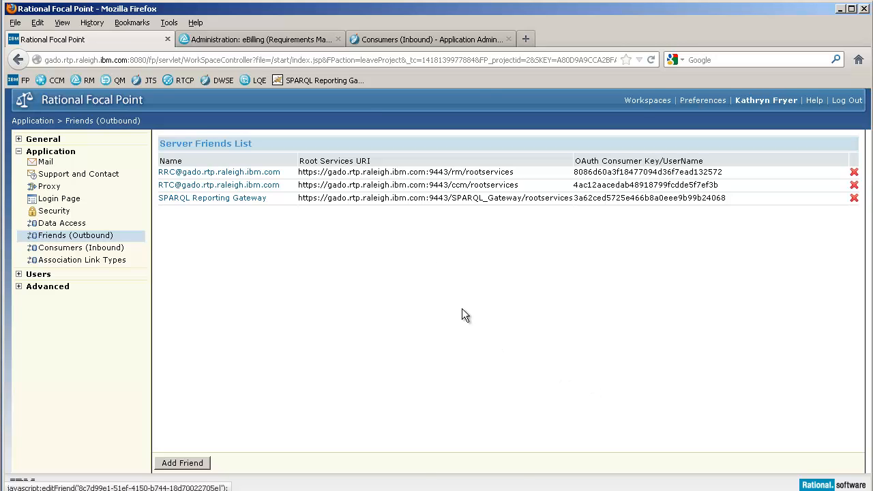
Switch to the Change and Configuration Management administration and open its outbound friends list.
{"action": "left_click", "coordinate": [410, 40]}
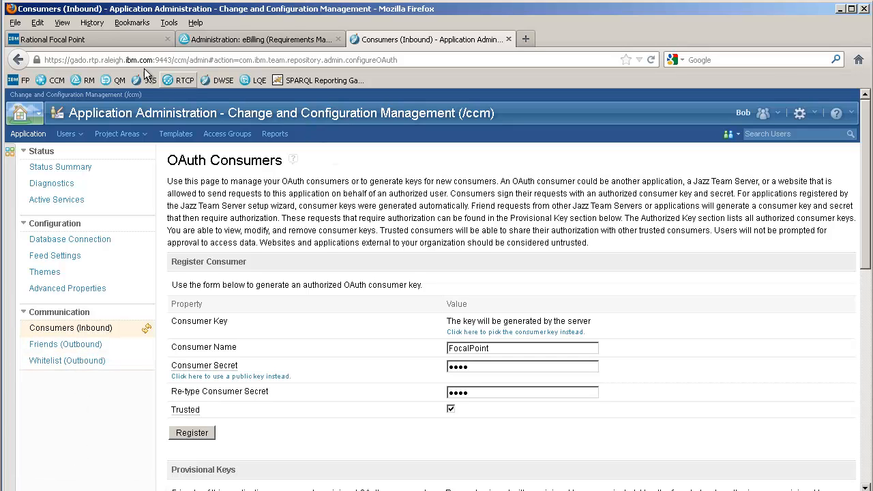
{"action": "left_click", "coordinate": [130, 40]}
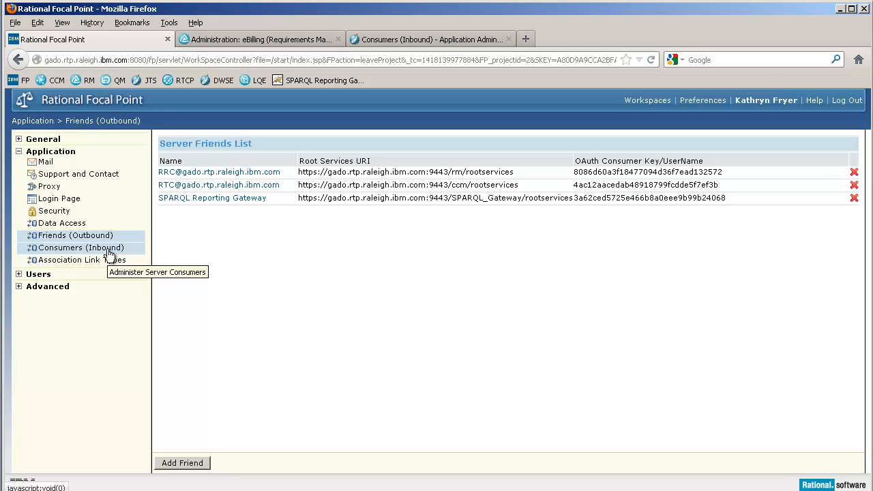
{"action": "left_click", "coordinate": [408, 40]}
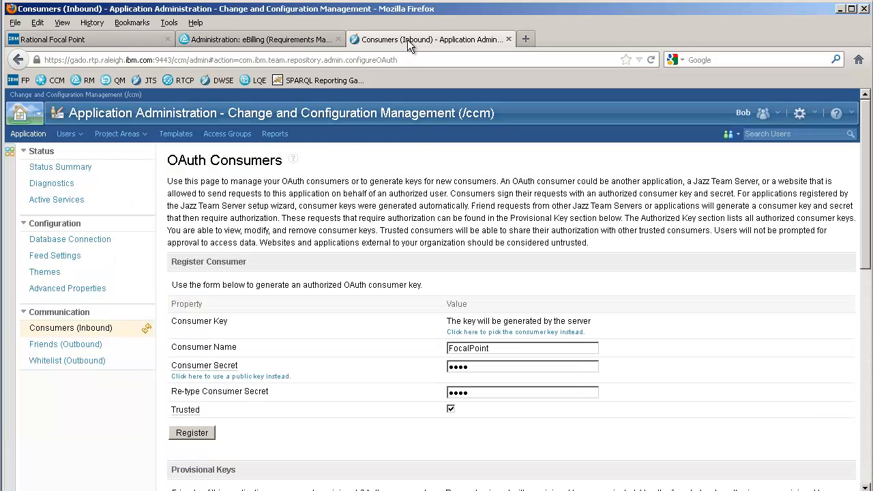
{"action": "left_click", "coordinate": [68, 347]}
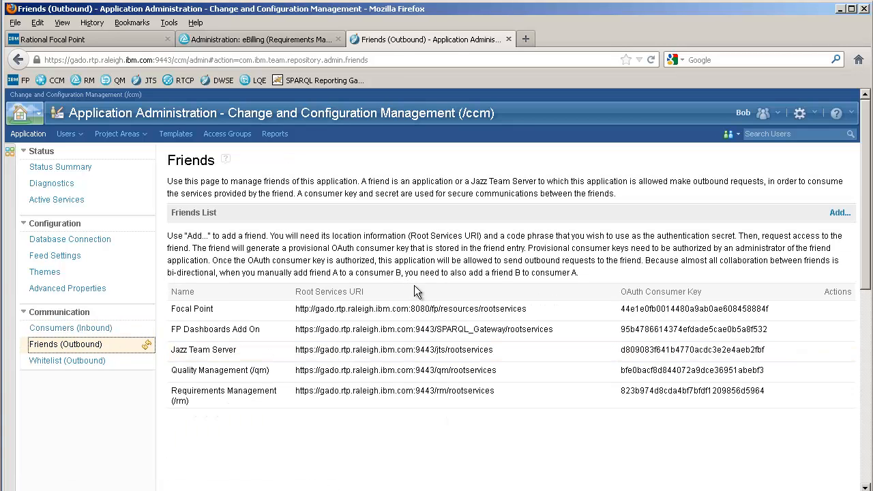
{"action": "left_click", "coordinate": [840, 213]}
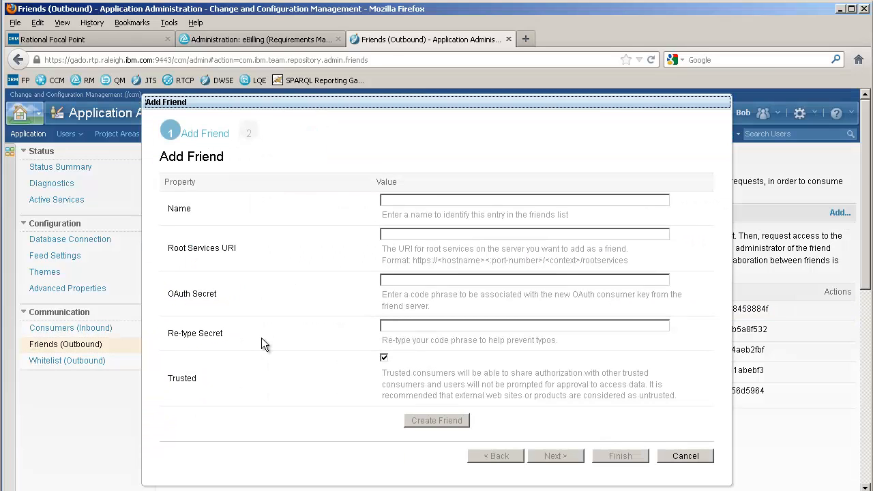
{"action": "left_click", "coordinate": [424, 198]}
{"action": "type", "text": "Focal Point"}
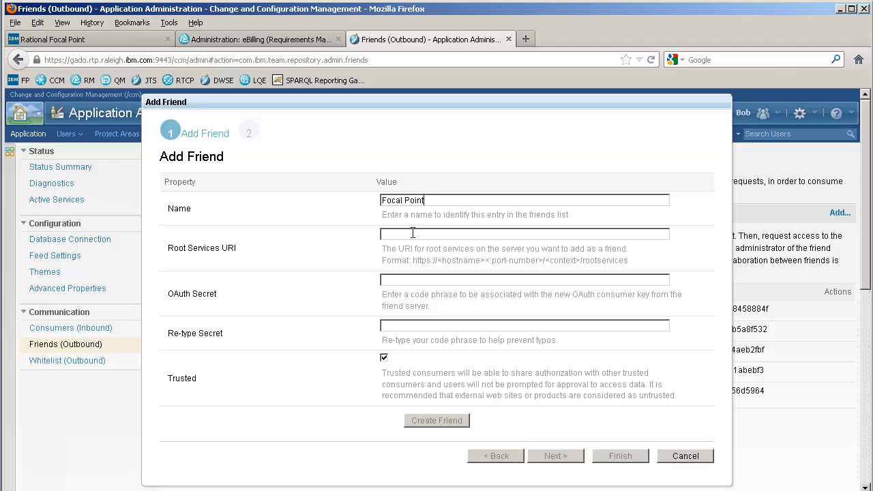
{"action": "left_click", "coordinate": [413, 233]}
{"action": "type", "text": "http://gado.rtp.raleigh.ibm.com:8080/fp/resources/rootservices"}
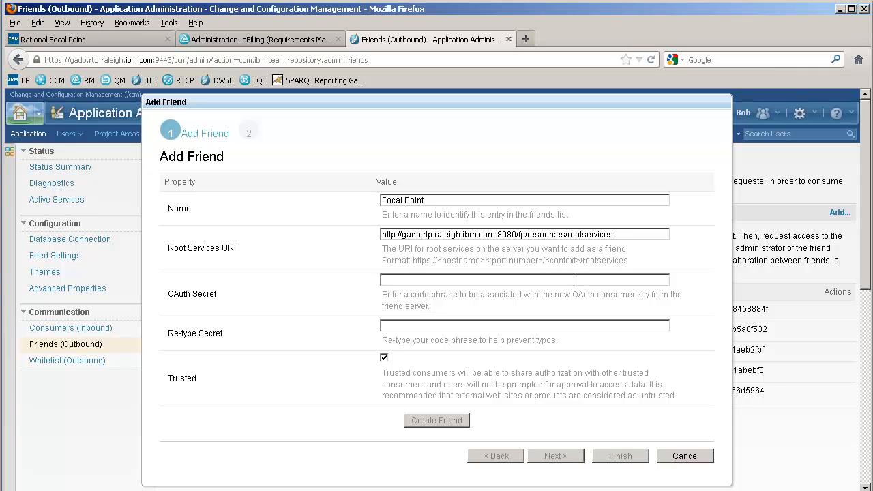
{"action": "left_click", "coordinate": [576, 280]}
{"action": "type", "text": "••••••••"}
{"action": "left_click", "coordinate": [437, 421]}
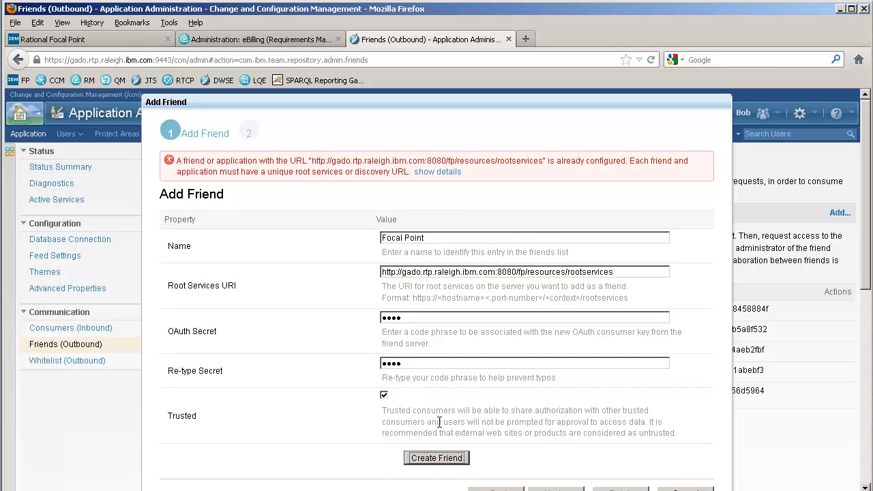
Discard the new Focal Point friend entry and return to the friends list.
{"action": "scroll", "coordinate": [695, 369], "scroll_direction": "down", "scroll_amount": 3}
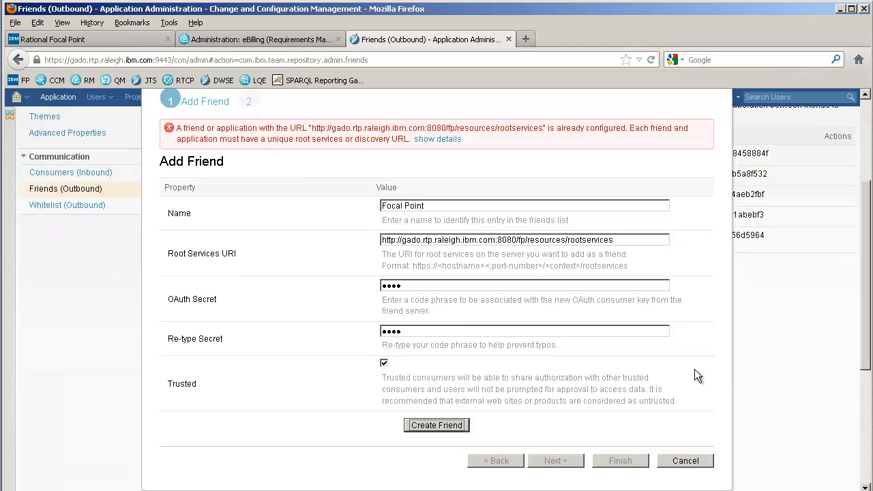
{"action": "left_click", "coordinate": [558, 461]}
{"action": "left_click", "coordinate": [685, 461]}
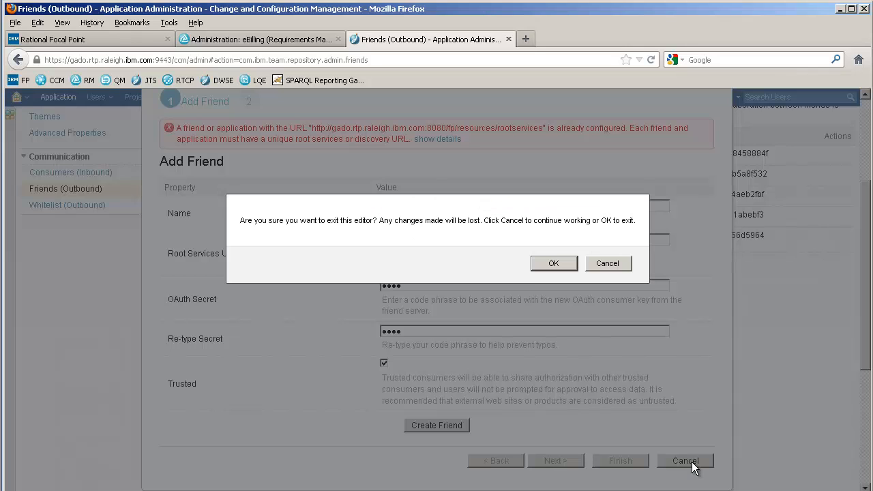
{"action": "left_click", "coordinate": [608, 263]}
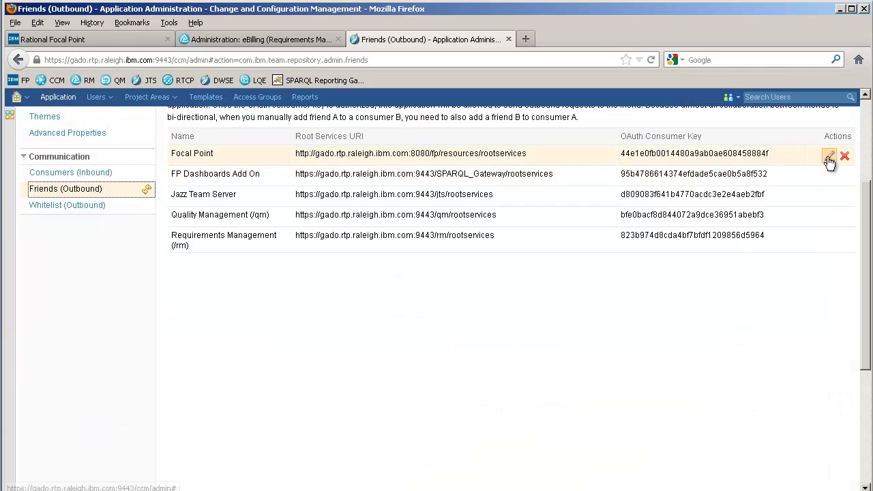
Examine the properties of the existing Focal Point friend and close them without changes.
{"action": "left_click", "coordinate": [833, 153]}
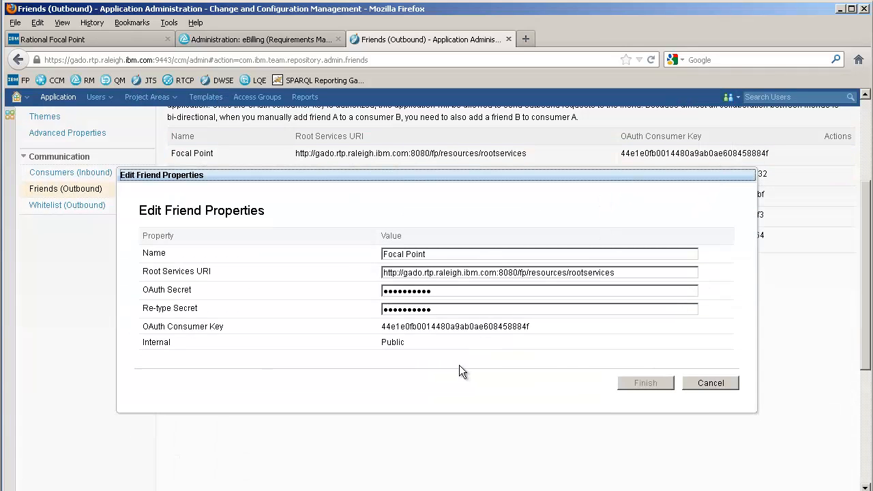
{"action": "left_click", "coordinate": [710, 383]}
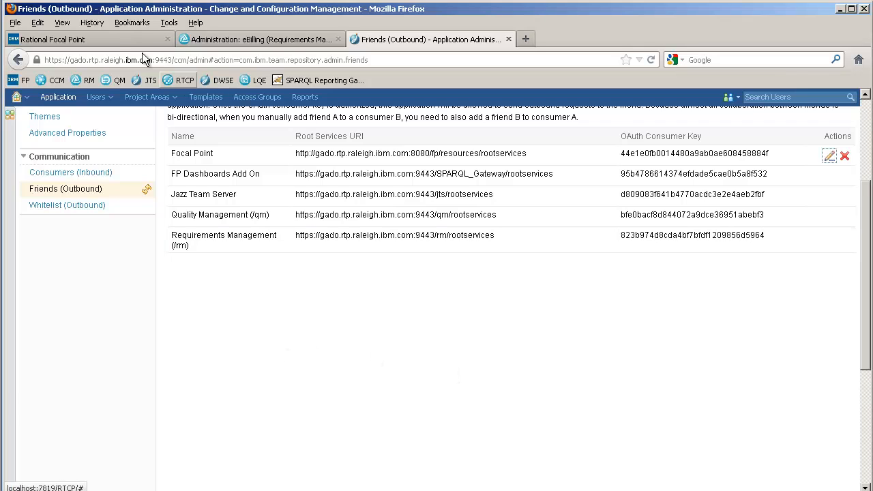
Switch to Rational Focal Point, open the inbound consumers list, and examine the new consumer key form without saving it.
{"action": "left_click", "coordinate": [110, 39]}
{"action": "left_click", "coordinate": [58, 248]}
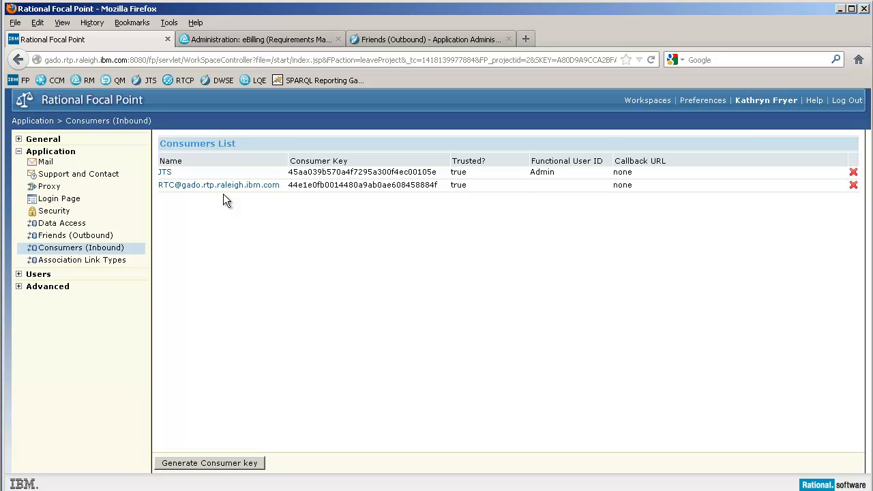
{"action": "left_click", "coordinate": [215, 465]}
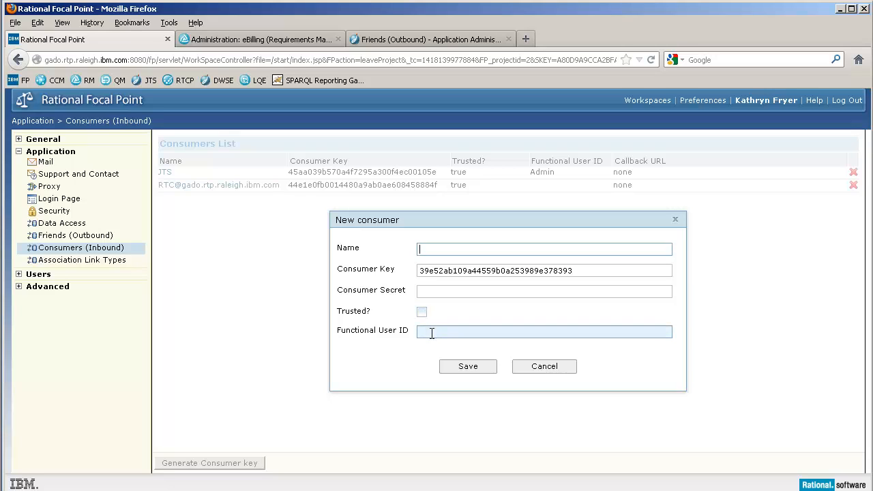
{"action": "left_click", "coordinate": [558, 369]}
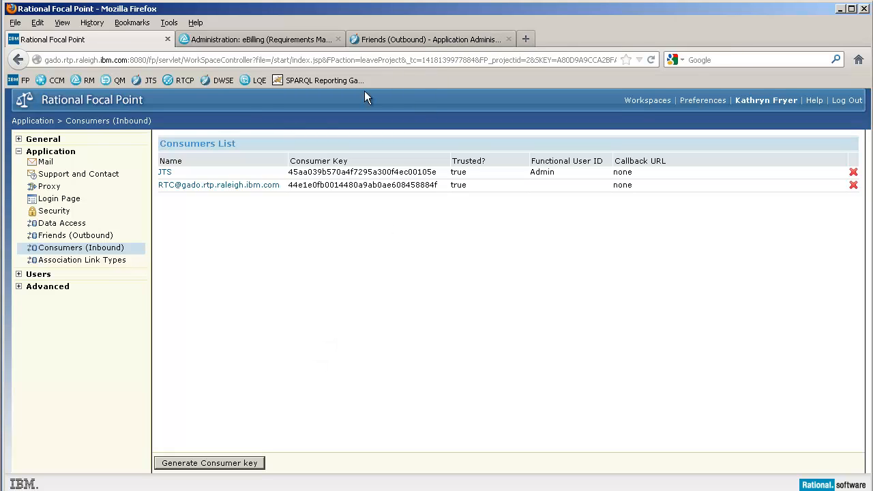
Open the application's association link types list in Rational Focal Point.
{"action": "left_click", "coordinate": [443, 39]}
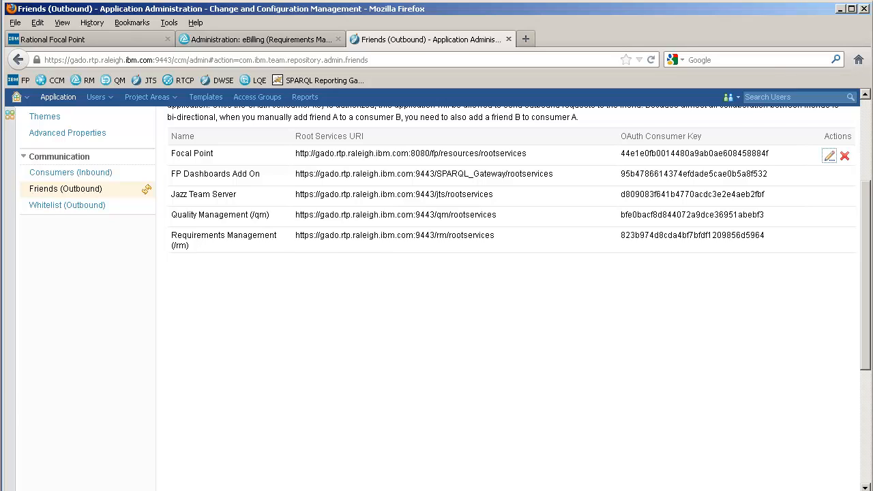
{"action": "left_click", "coordinate": [88, 39]}
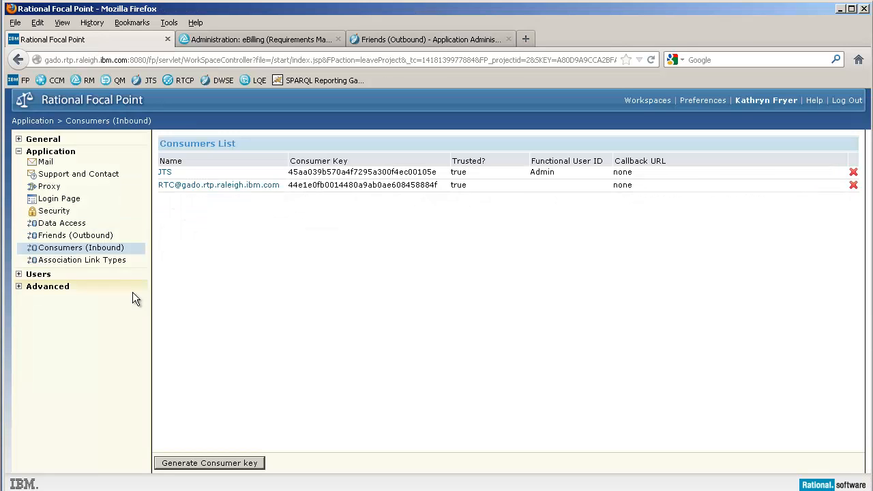
{"action": "left_click", "coordinate": [97, 265]}
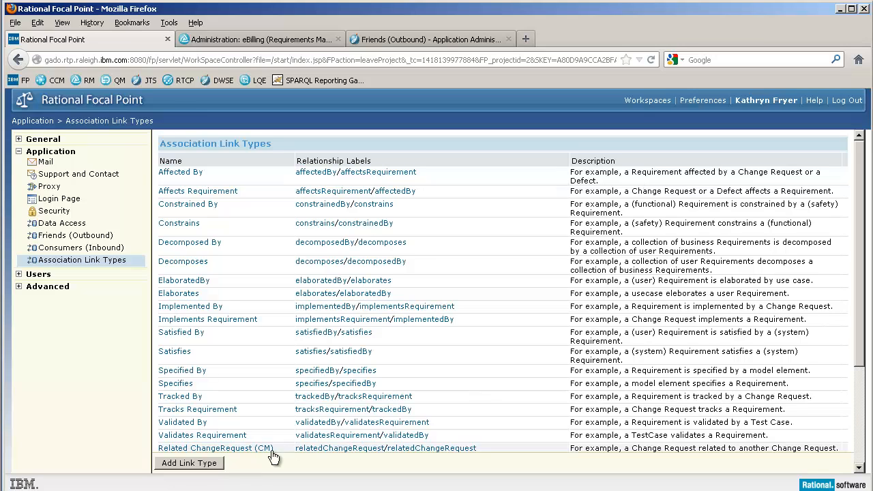
Examine the blank link type form and the Affects Requirement link type definition, closing both without changes.
{"action": "left_click", "coordinate": [207, 465]}
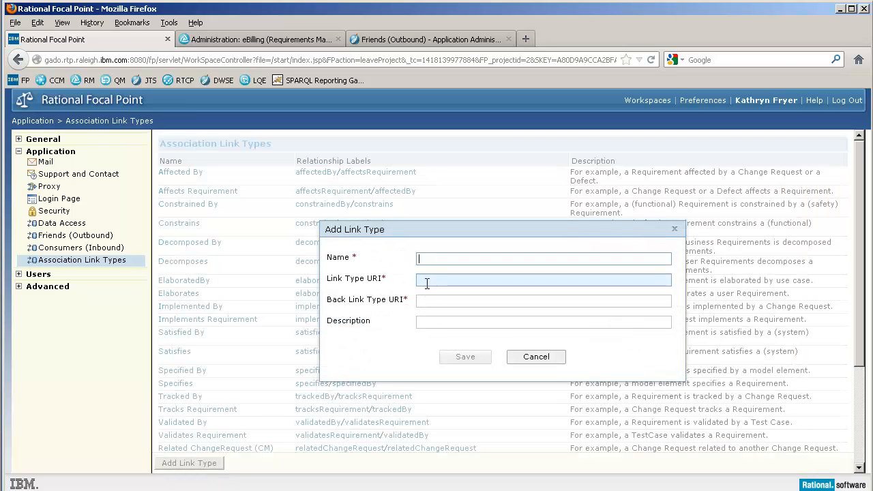
{"action": "left_click", "coordinate": [538, 359]}
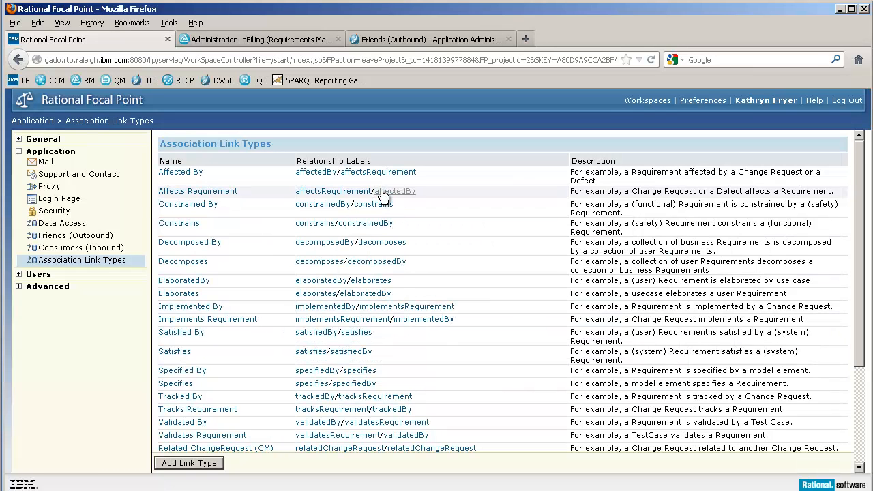
{"action": "left_click", "coordinate": [223, 192]}
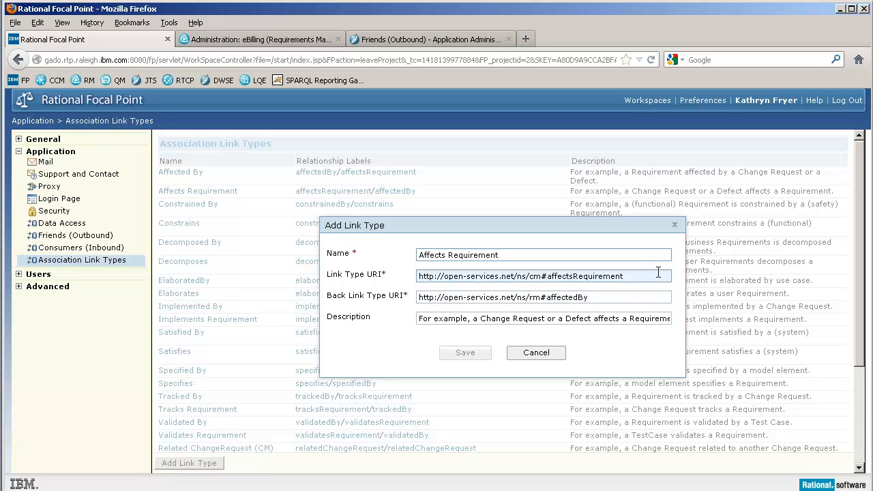
{"action": "key", "text": "Escape"}
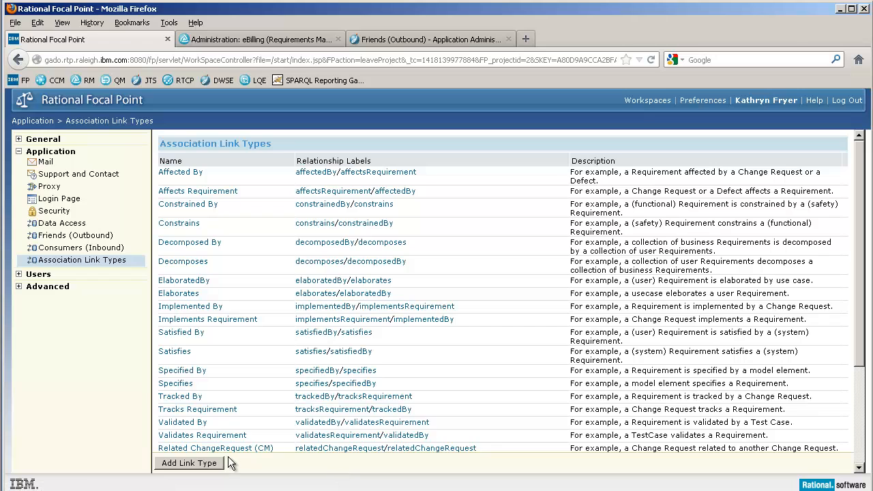
Examine the Related ChangeRequest (QM) link type definition and close it without changes.
{"action": "scroll", "coordinate": [448, 413], "scroll_direction": "down", "scroll_amount": 3}
{"action": "left_click", "coordinate": [236, 430]}
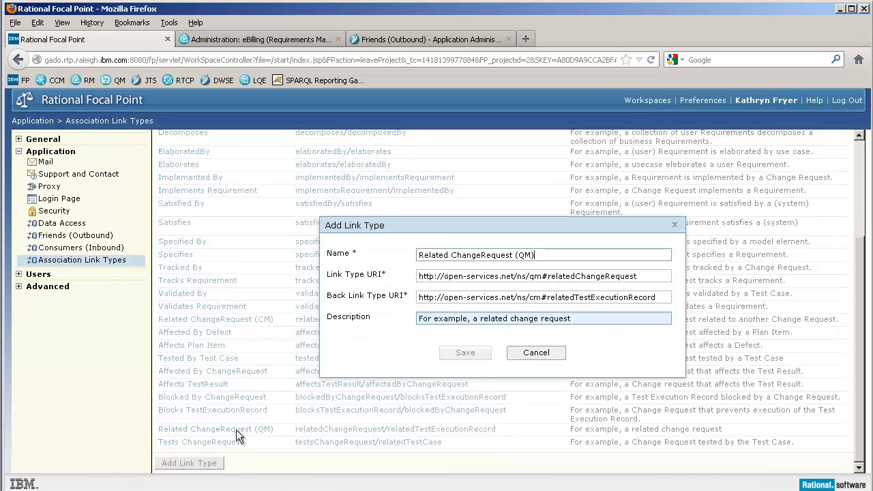
{"action": "left_click", "coordinate": [541, 355]}
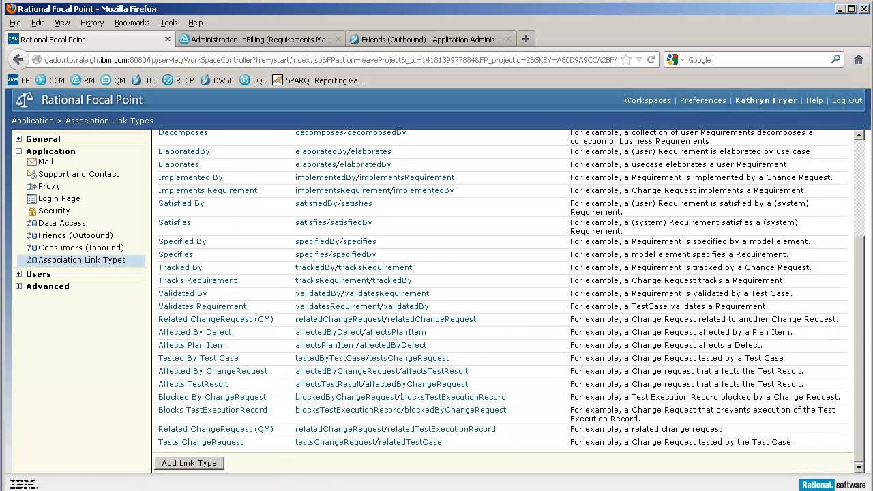
Open the Governance of Application Development Outsourcing workspace for editing from the workspace administration list.
{"action": "left_click", "coordinate": [19, 139]}
{"action": "left_click", "coordinate": [38, 151]}
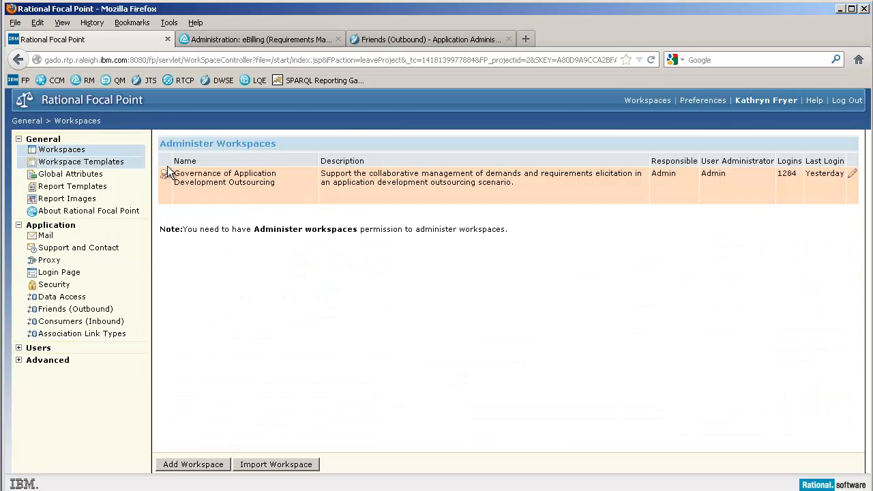
{"action": "left_click", "coordinate": [853, 175]}
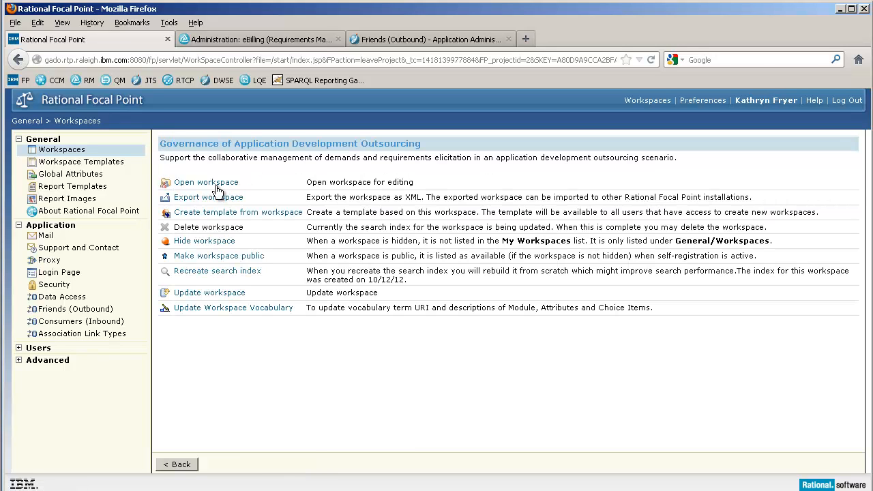
{"action": "left_click", "coordinate": [216, 186]}
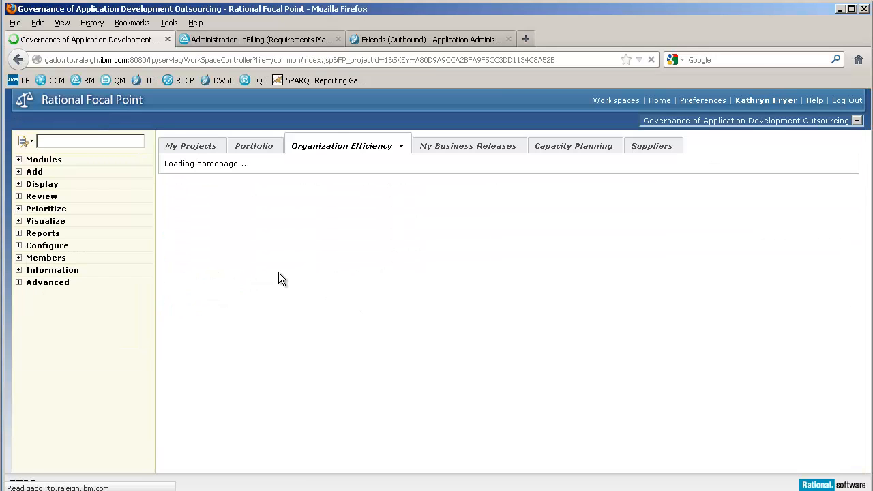
Open the workspace's configuration and review its associations with the service provider.
{"action": "left_click", "coordinate": [20, 246]}
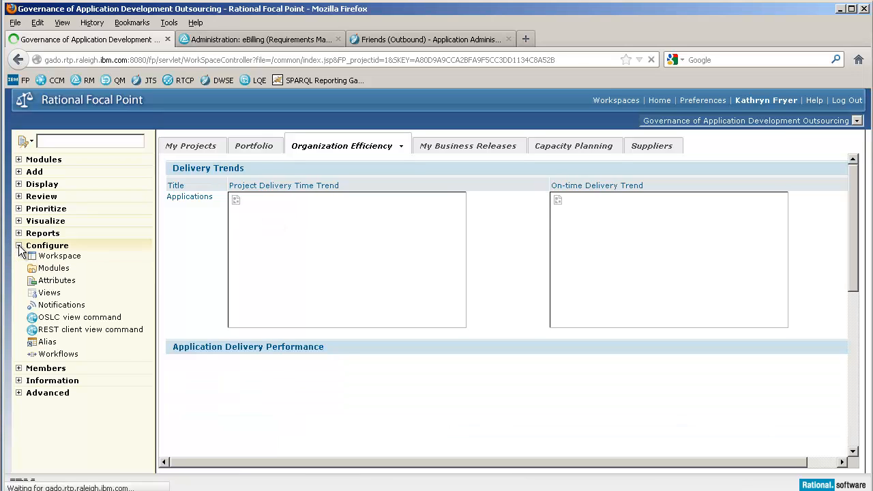
{"action": "left_click", "coordinate": [60, 258]}
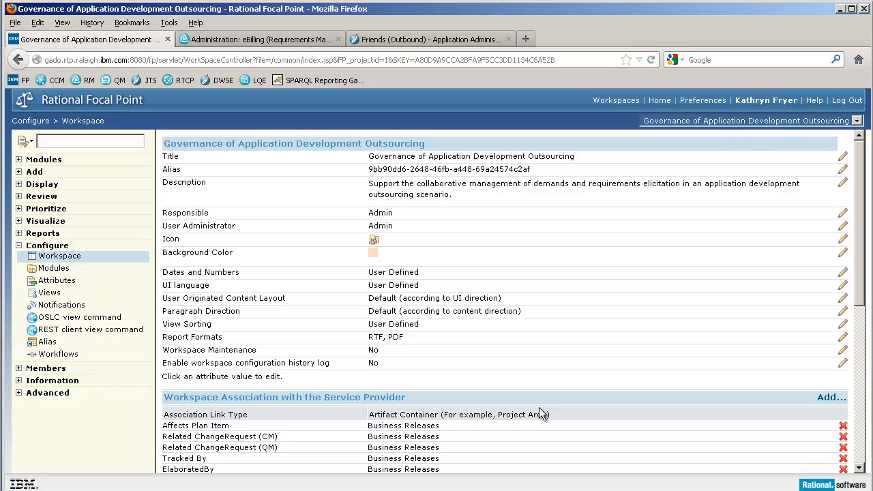
{"action": "scroll", "coordinate": [539, 408], "scroll_direction": "down", "scroll_amount": 3}
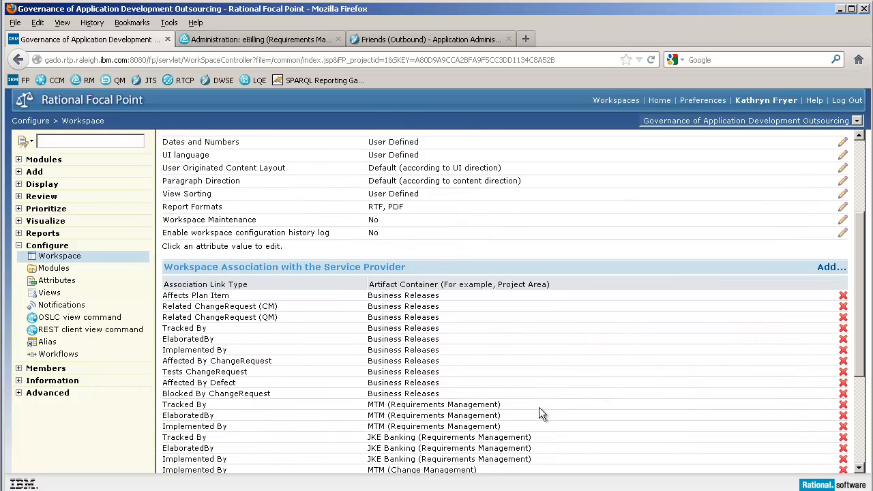
{"action": "scroll", "coordinate": [539, 407], "scroll_direction": "down", "scroll_amount": 1}
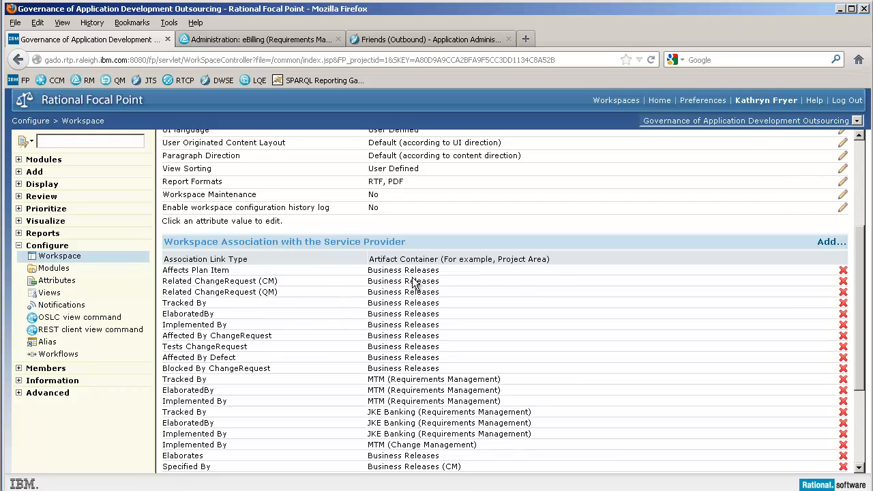
Try an Affected By association with Business Releases (CM) from the RTC application's cmServiceProviders catalog, and cancel without saving.
{"action": "left_click", "coordinate": [827, 244]}
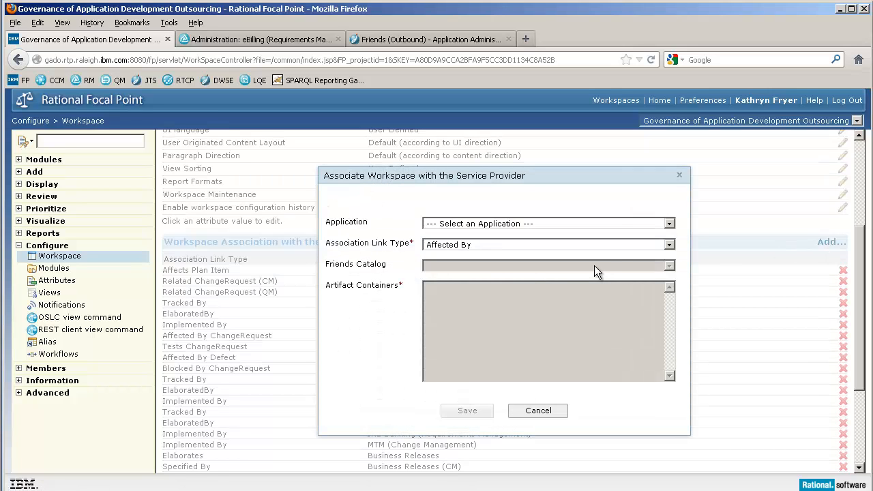
{"action": "left_click", "coordinate": [642, 263]}
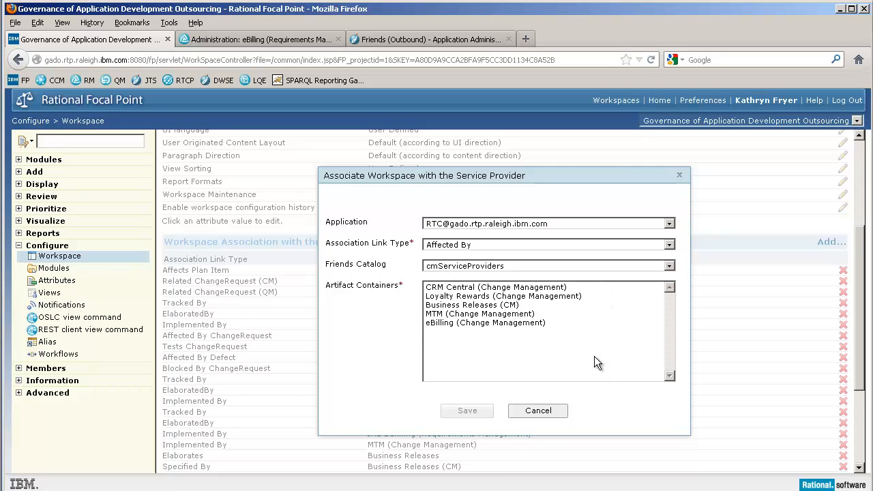
{"action": "left_click", "coordinate": [500, 305]}
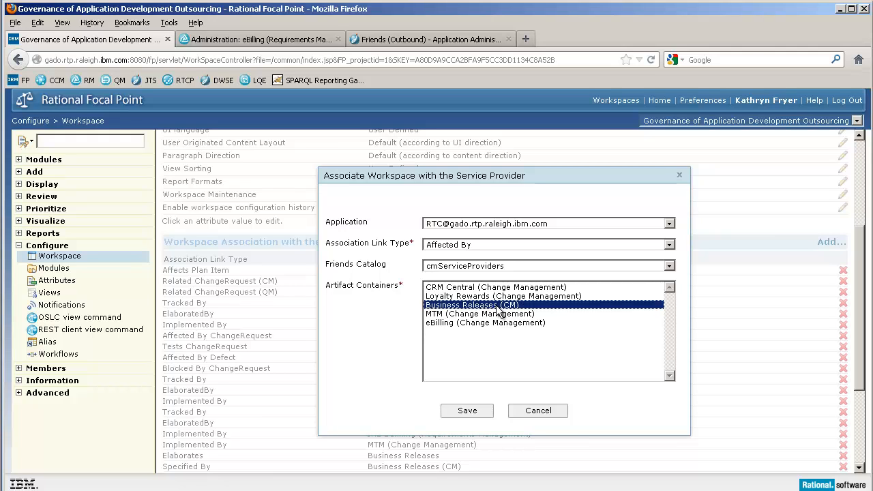
{"action": "left_click", "coordinate": [539, 412]}
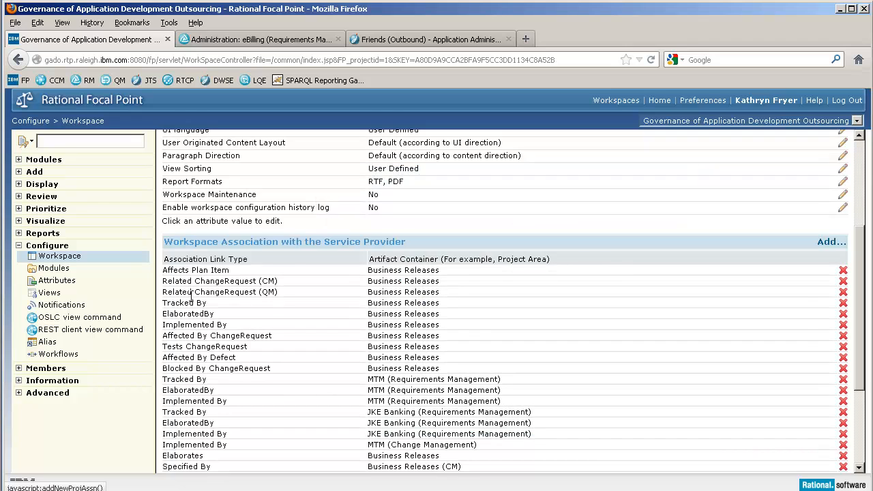
Open the configuration of the Link to Plan Item attribute in the Features module.
{"action": "left_click", "coordinate": [60, 285]}
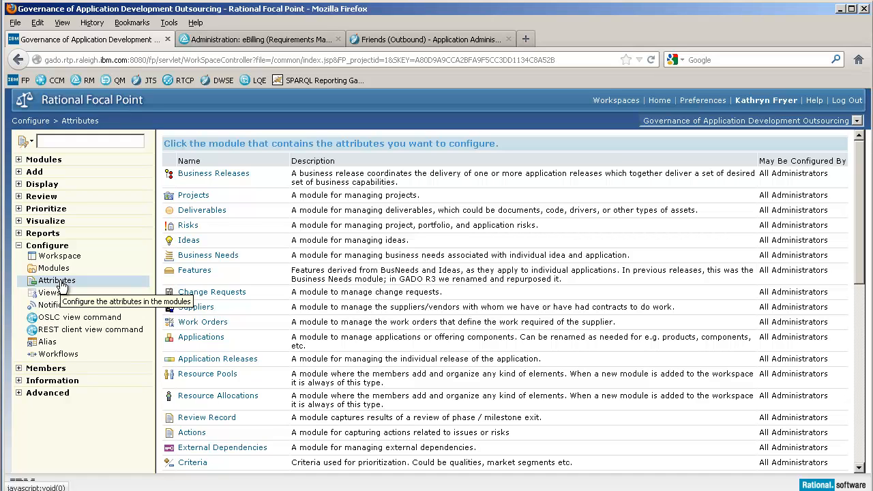
{"action": "left_click", "coordinate": [201, 272]}
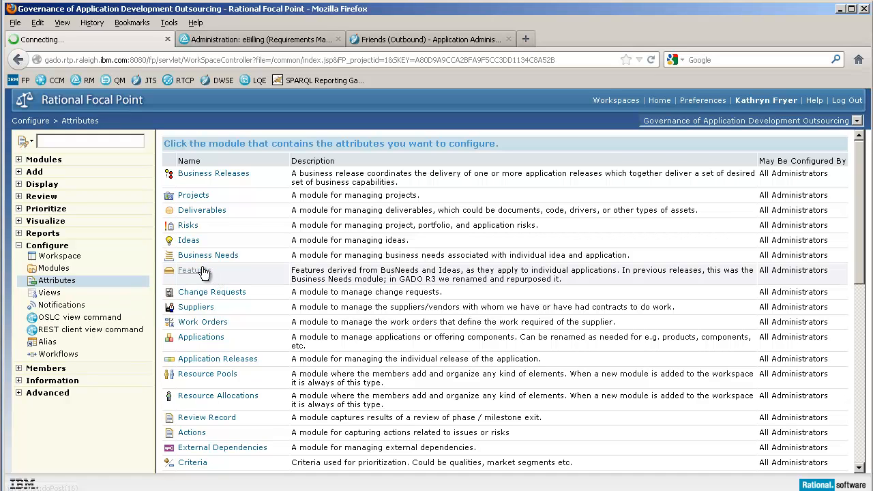
{"action": "scroll", "coordinate": [426, 295], "scroll_direction": "down", "scroll_amount": 4}
{"action": "scroll", "coordinate": [427, 296], "scroll_direction": "down", "scroll_amount": 6}
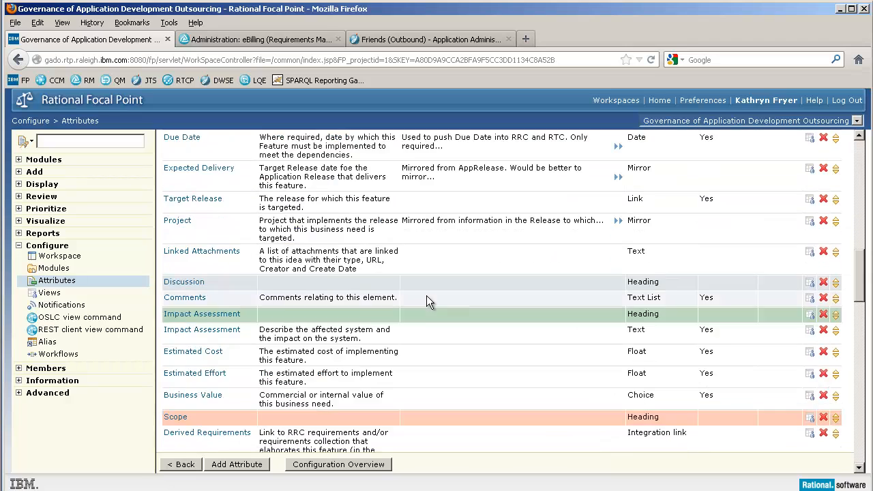
{"action": "scroll", "coordinate": [427, 300], "scroll_direction": "down", "scroll_amount": 5}
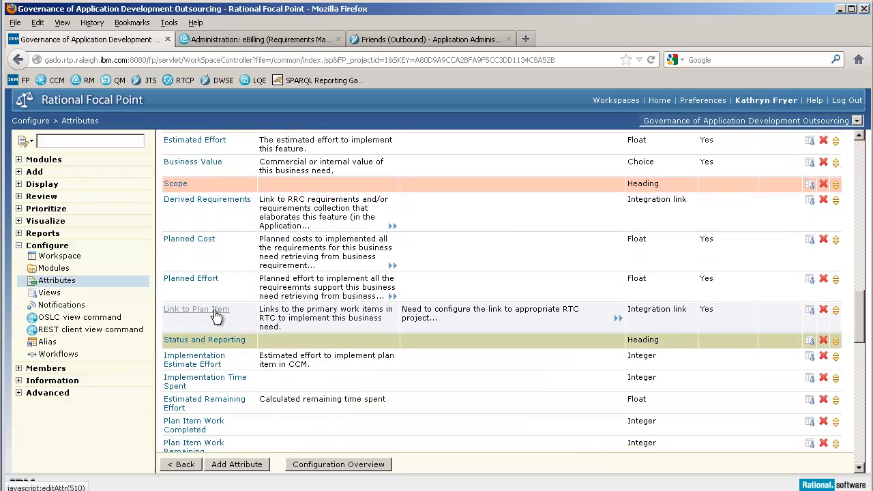
{"action": "left_click", "coordinate": [216, 311]}
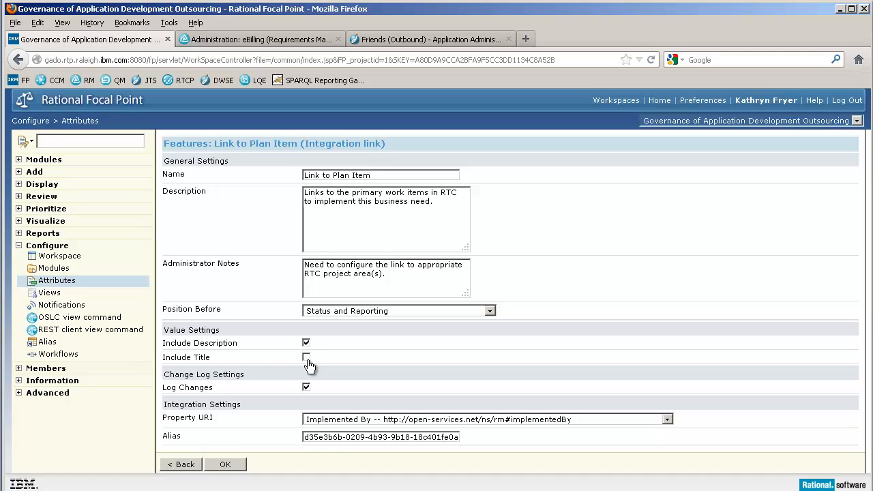
Enable Include Title for the Link to Plan Item attribute and examine its Property URI choices.
{"action": "left_click", "coordinate": [306, 358]}
{"action": "left_click", "coordinate": [668, 420]}
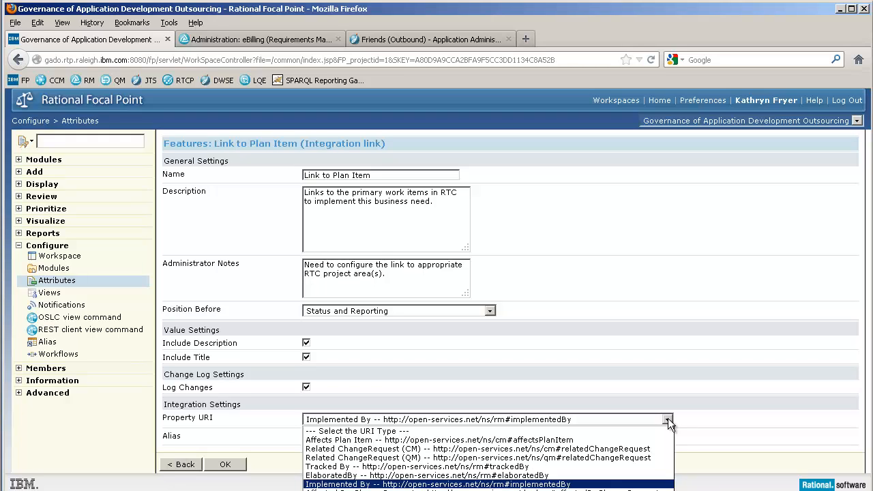
{"action": "left_click", "coordinate": [668, 420]}
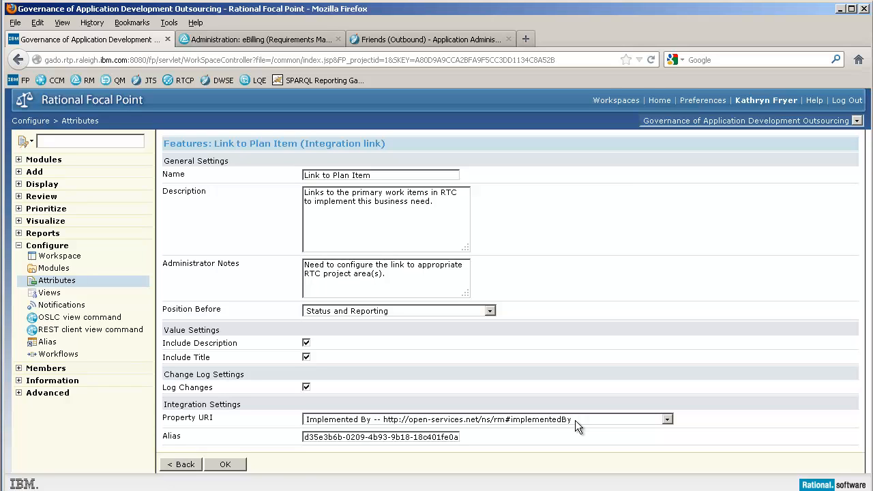
Leave Link to Plan Item without saving and examine the settings of the Derived Requirements attribute.
{"action": "left_click", "coordinate": [185, 465]}
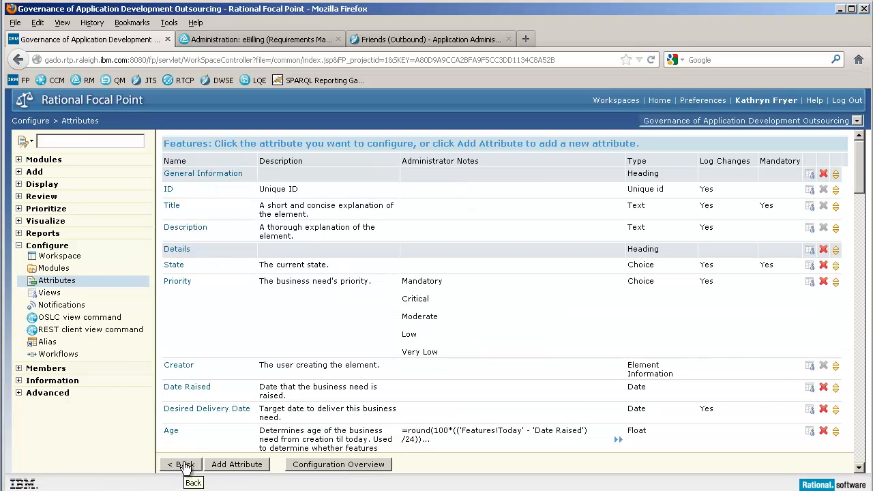
{"action": "scroll", "coordinate": [563, 402], "scroll_direction": "down", "scroll_amount": 12}
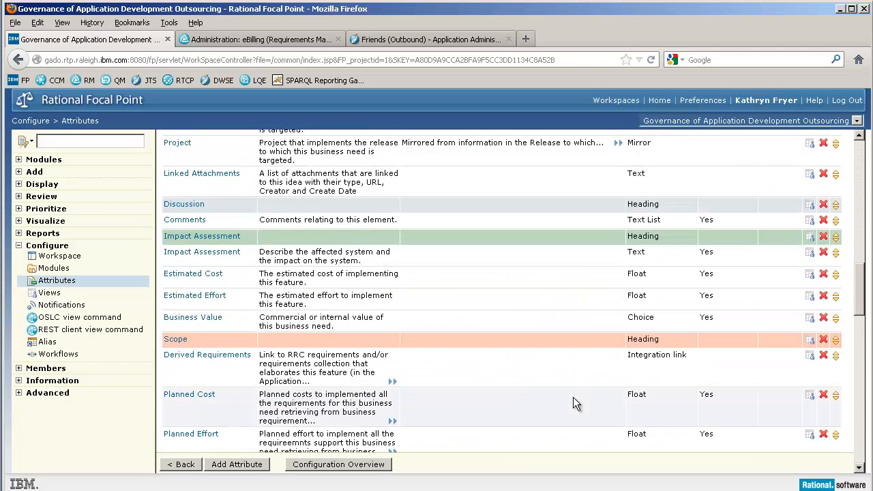
{"action": "left_click", "coordinate": [223, 354]}
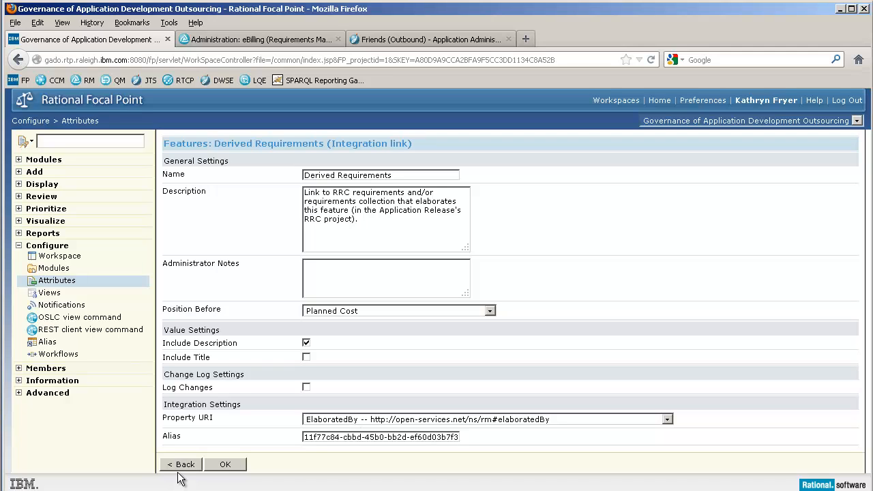
Edit the All Features view definition, keeping its rule and attribute access, and proceed to its view settings.
{"action": "left_click", "coordinate": [46, 295]}
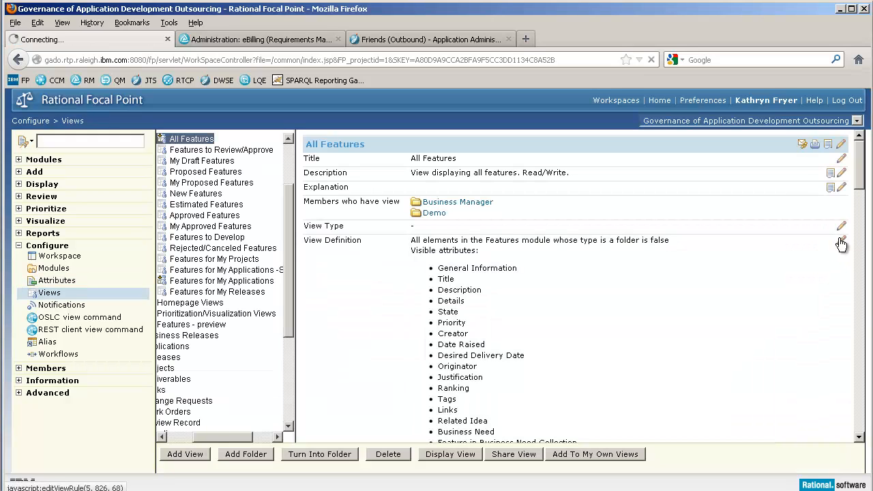
{"action": "left_click", "coordinate": [842, 243]}
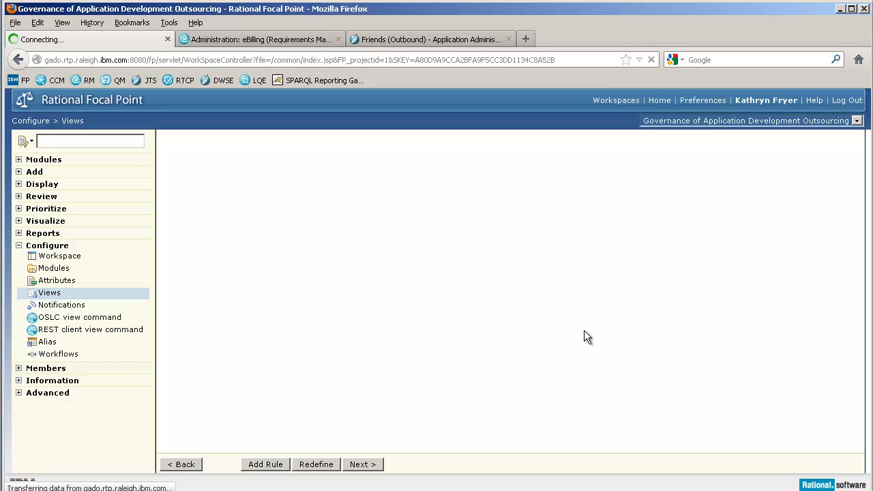
{"action": "left_click", "coordinate": [363, 465]}
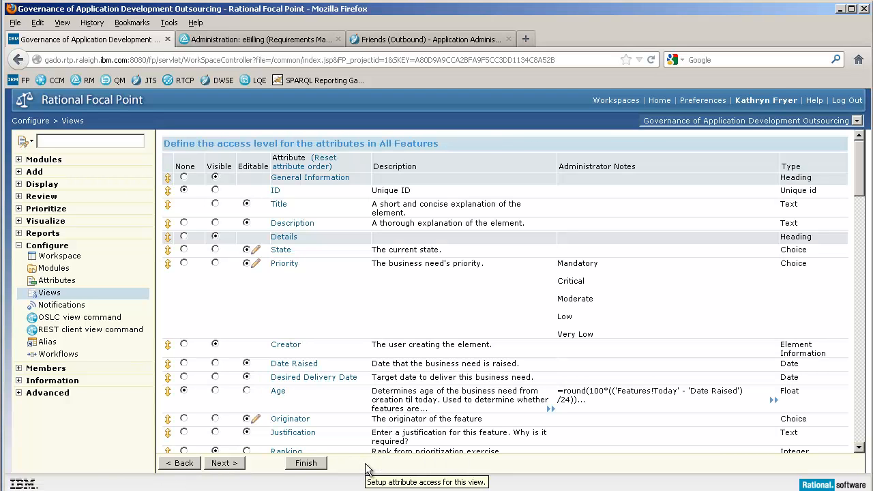
{"action": "left_click", "coordinate": [223, 463]}
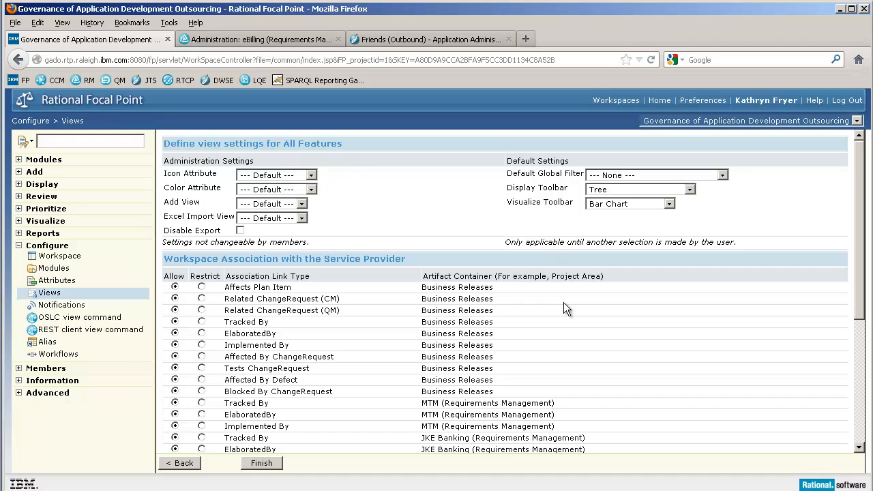
Restrict the Business Releases associations except Elaborates, plus all MTM and JKE Banking (Requirements Management) associations preceding it, for the All Features view.
{"action": "scroll", "coordinate": [564, 303], "scroll_direction": "down", "scroll_amount": 5}
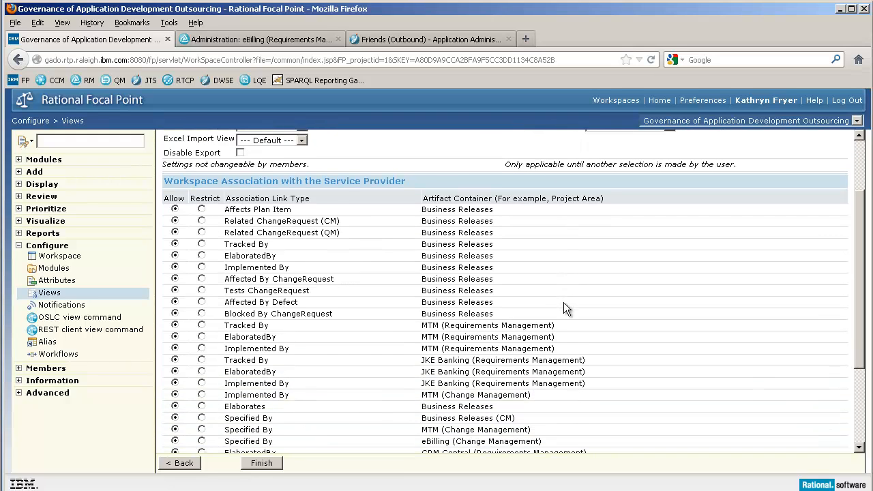
{"action": "scroll", "coordinate": [565, 303], "scroll_direction": "down", "scroll_amount": 2}
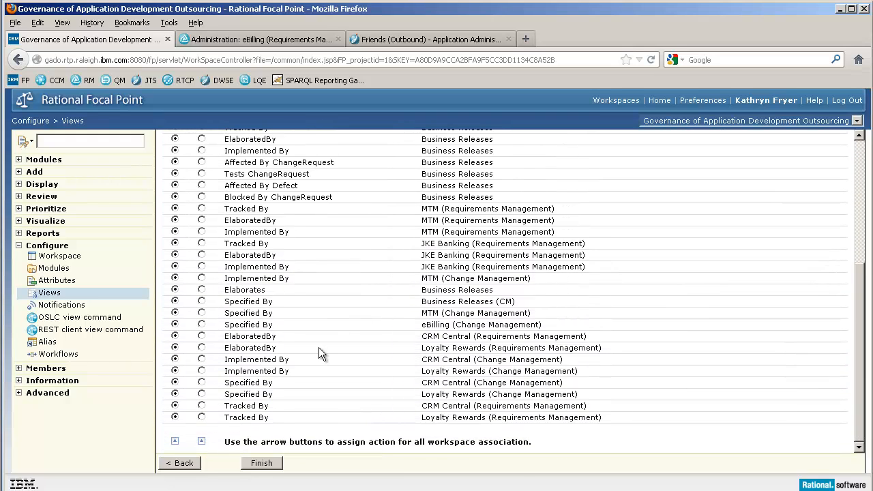
{"action": "scroll", "coordinate": [319, 348], "scroll_direction": "up", "scroll_amount": 5}
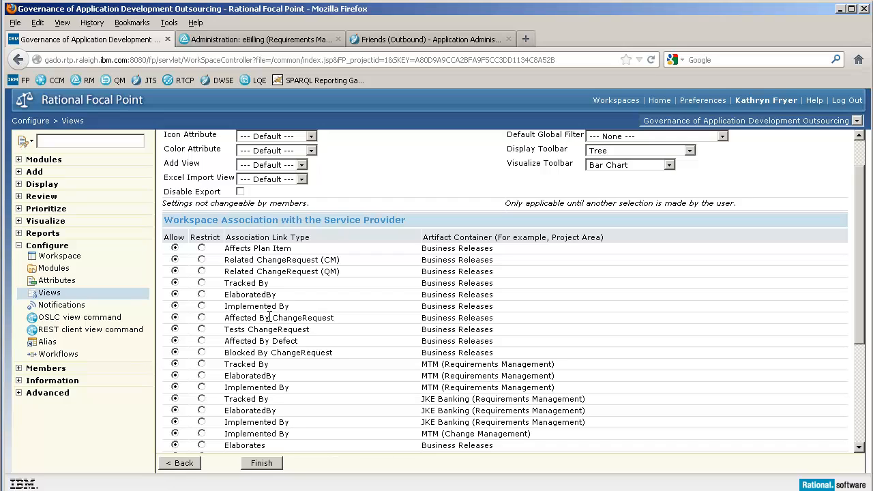
{"action": "left_click", "coordinate": [201, 376]}
{"action": "left_click", "coordinate": [201, 364]}
{"action": "left_click", "coordinate": [201, 353]}
{"action": "left_click", "coordinate": [201, 341]}
{"action": "left_click", "coordinate": [201, 329]}
{"action": "left_click", "coordinate": [202, 318]}
{"action": "left_click", "coordinate": [201, 307]}
{"action": "left_click", "coordinate": [202, 283]}
{"action": "left_click", "coordinate": [201, 272]}
{"action": "left_click", "coordinate": [201, 295]}
{"action": "left_click", "coordinate": [201, 388]}
{"action": "left_click", "coordinate": [201, 400]}
{"action": "left_click", "coordinate": [201, 411]}
{"action": "left_click", "coordinate": [202, 422]}
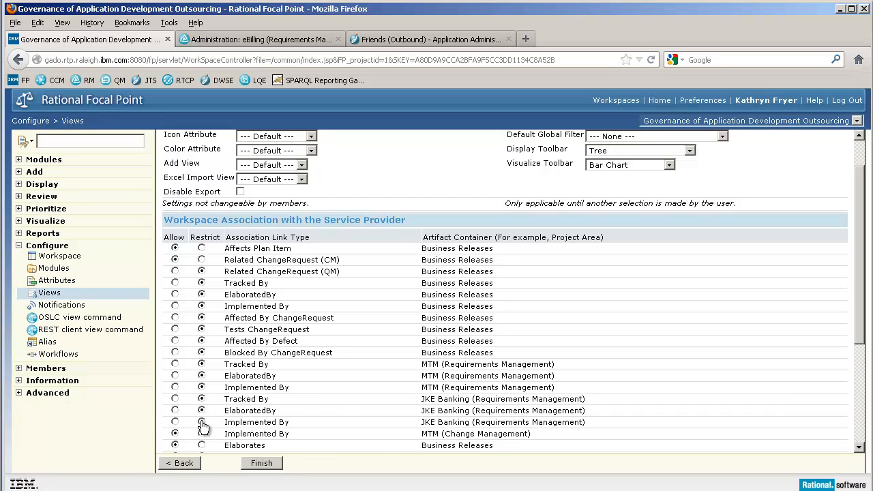
{"action": "left_click", "coordinate": [202, 260]}
{"action": "left_click", "coordinate": [201, 249]}
Allow ElaboratedBy for MTM (Requirements Management) and Implemented By for MTM (Change Management) in the All Features view.
{"action": "scroll", "coordinate": [222, 341], "scroll_direction": "down", "scroll_amount": 4}
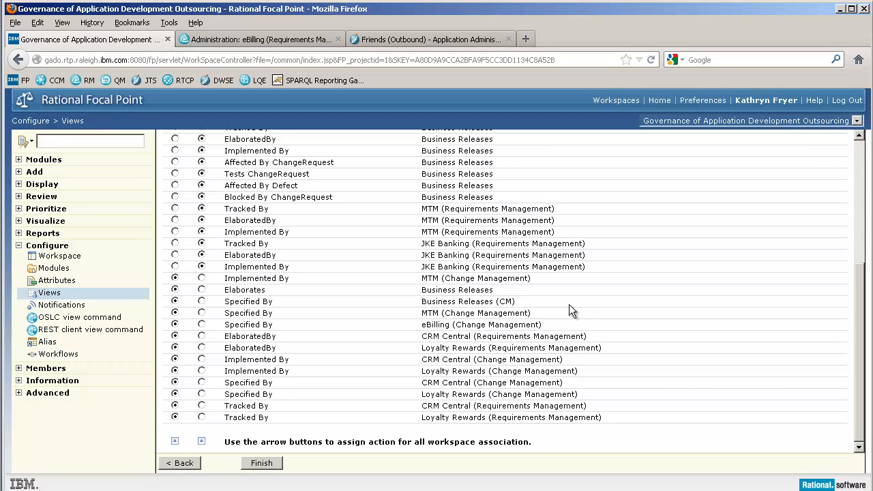
{"action": "left_click", "coordinate": [176, 221]}
{"action": "left_click", "coordinate": [174, 280]}
{"action": "scroll", "coordinate": [861, 299], "scroll_direction": "up", "scroll_amount": 5}
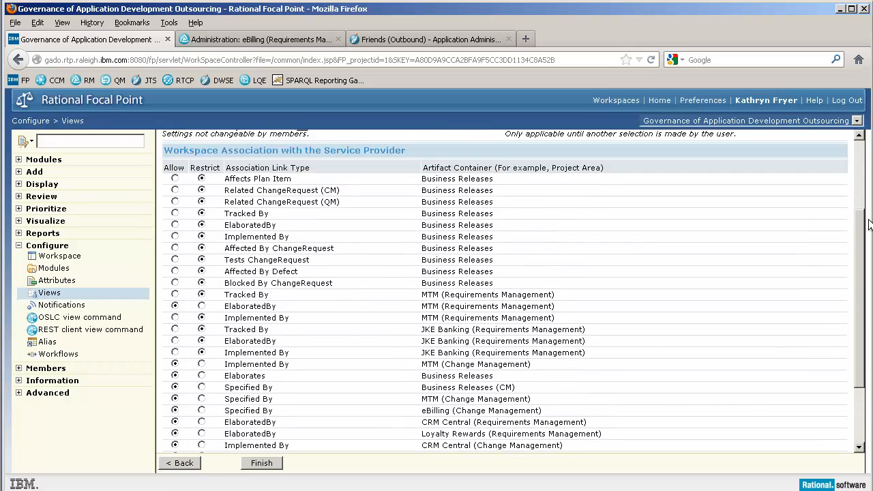